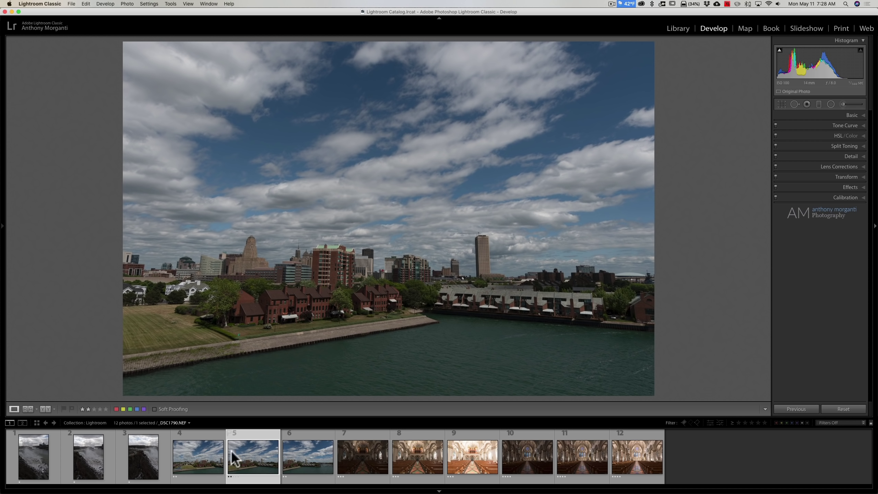
# - Look through the waterfall, city skyline and church interior photos one by one in the collection
pyautogui.click(142, 466)
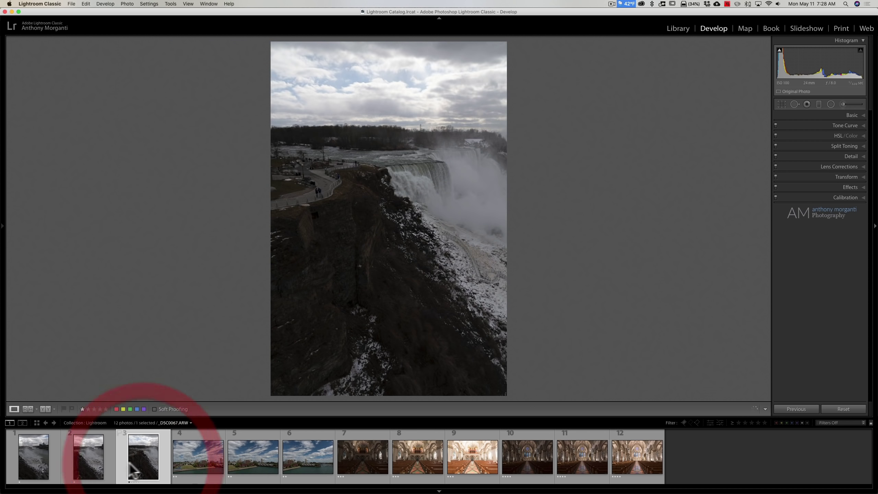
pyautogui.click(97, 461)
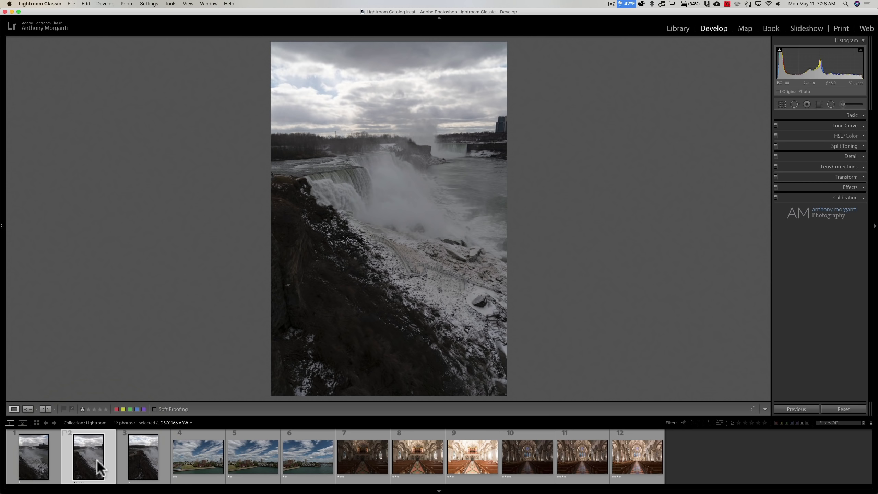
pyautogui.click(42, 457)
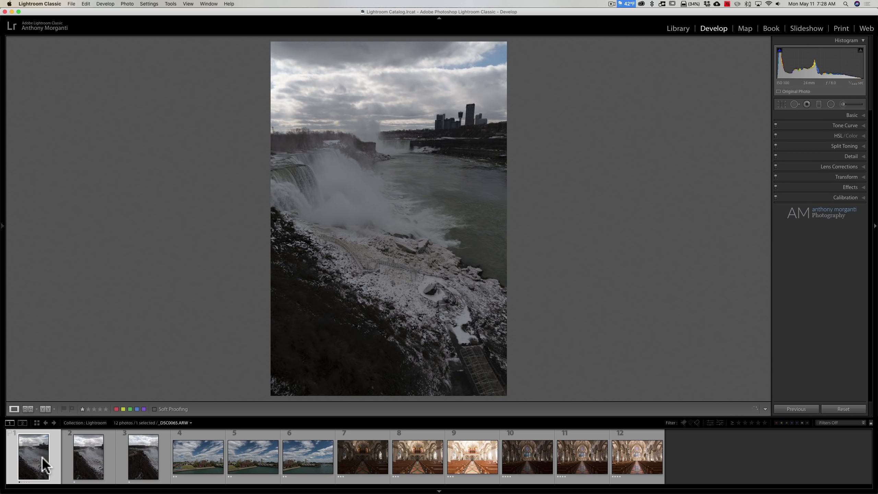
pyautogui.click(200, 463)
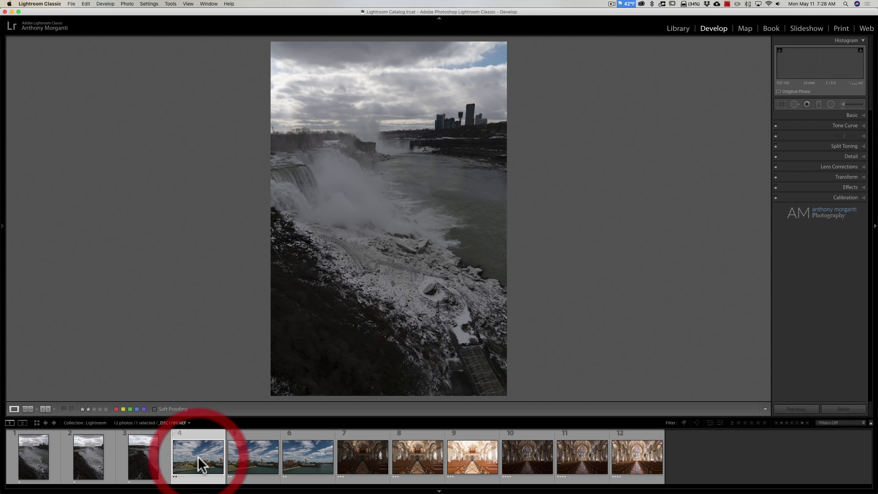
pyautogui.click(241, 463)
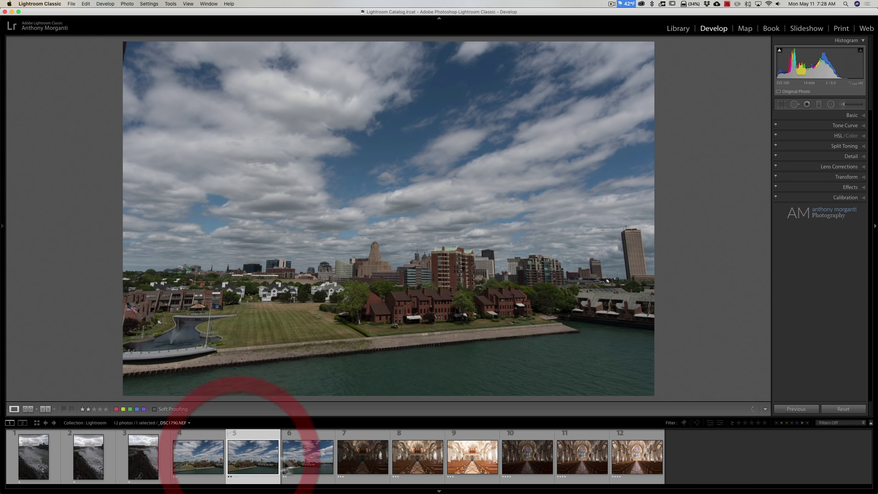
pyautogui.click(314, 461)
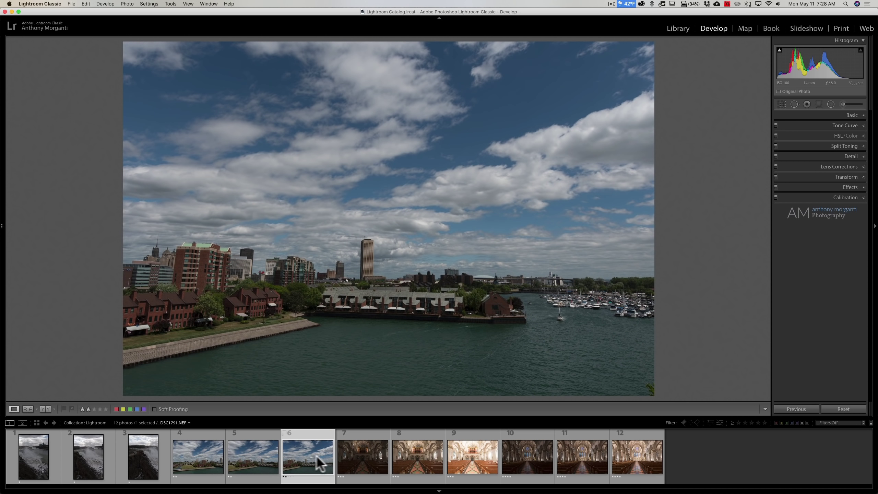
pyautogui.click(373, 453)
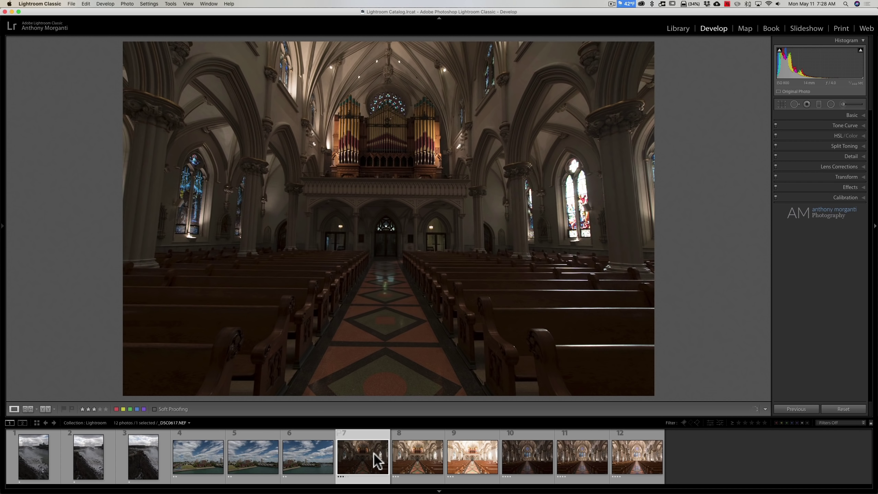
pyautogui.click(404, 457)
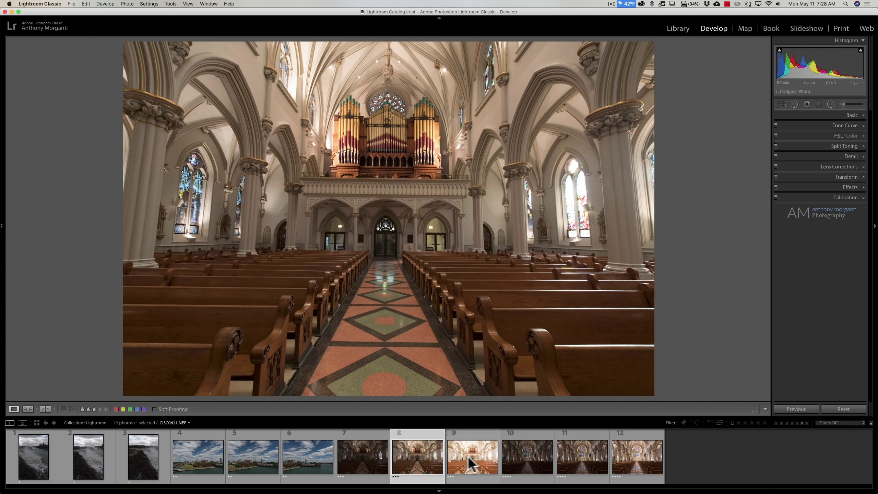
pyautogui.click(472, 454)
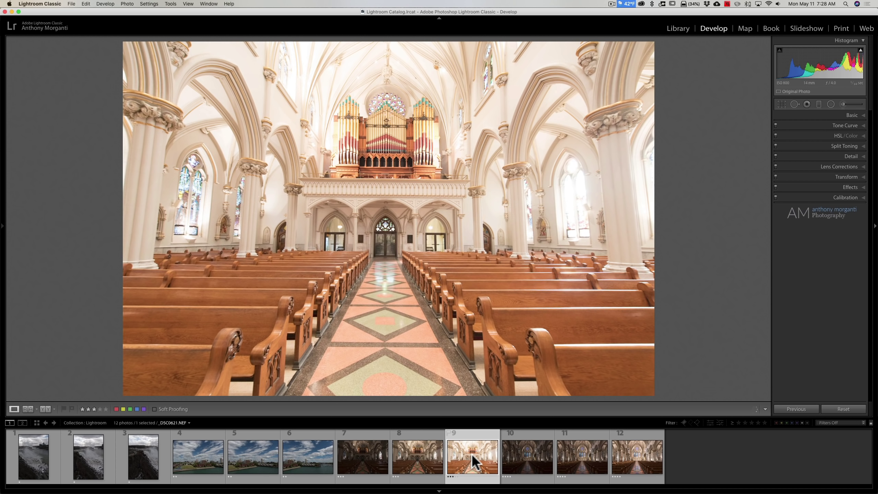
pyautogui.click(519, 450)
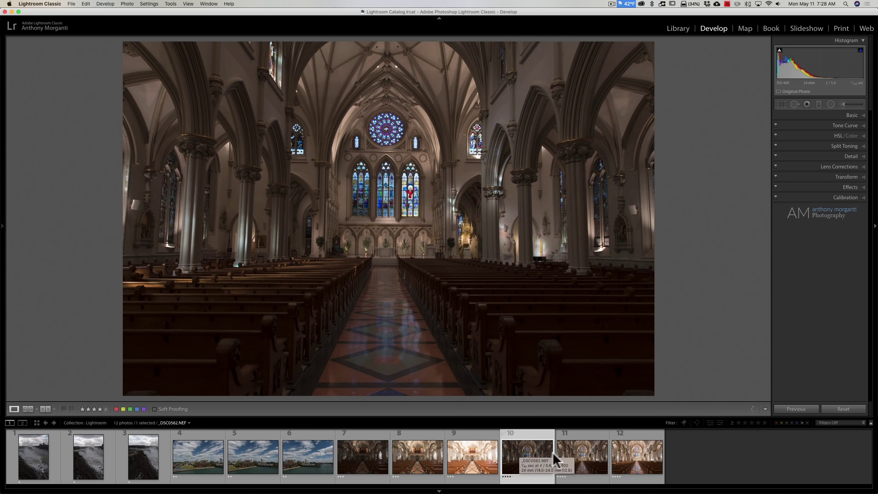
pyautogui.click(571, 452)
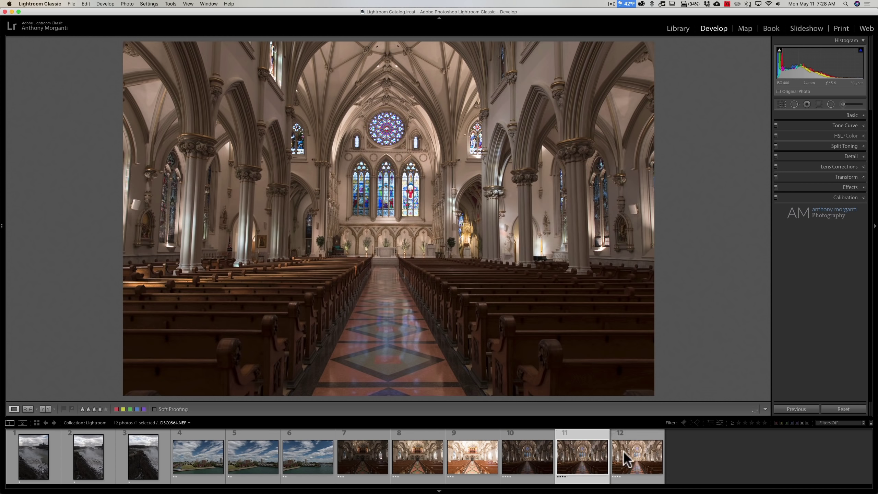
pyautogui.click(627, 450)
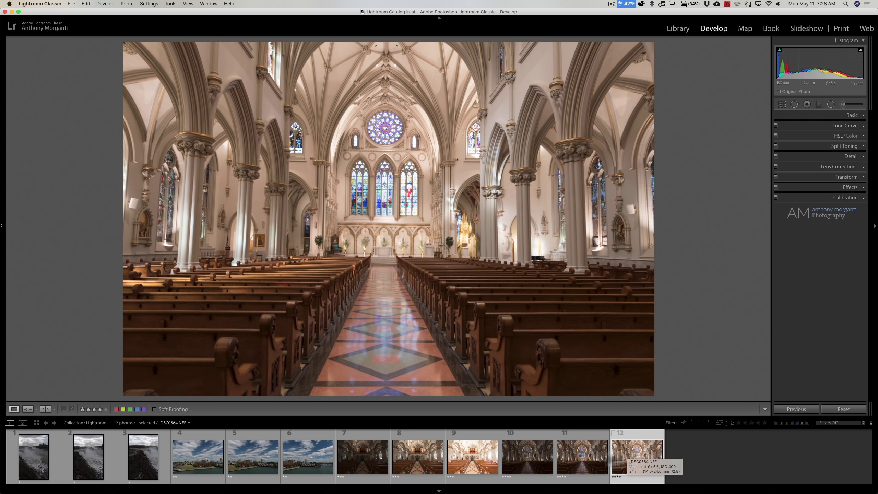
# - Select the three city skyline photos (4 to 6) and examine the Photo Merge options available for them
pyautogui.click(205, 459)
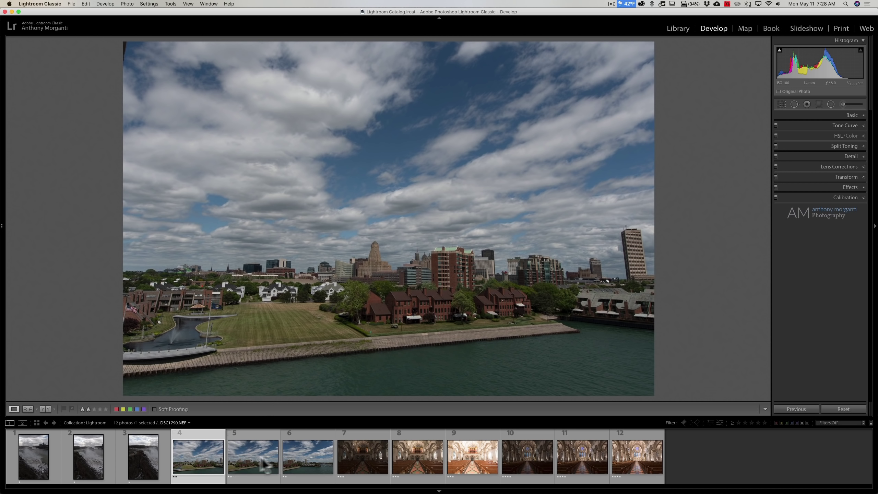
pyautogui.keyDown('shift'); pyautogui.click(314, 451); pyautogui.keyUp('shift')
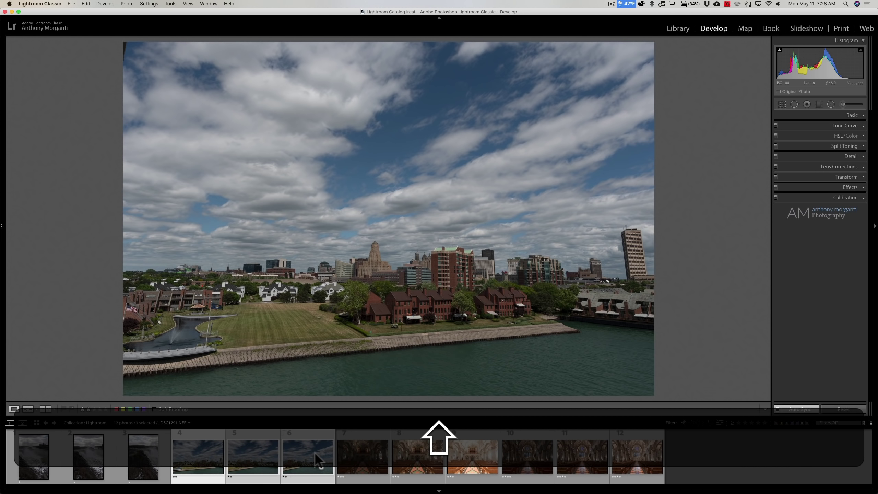
pyautogui.click(262, 458)
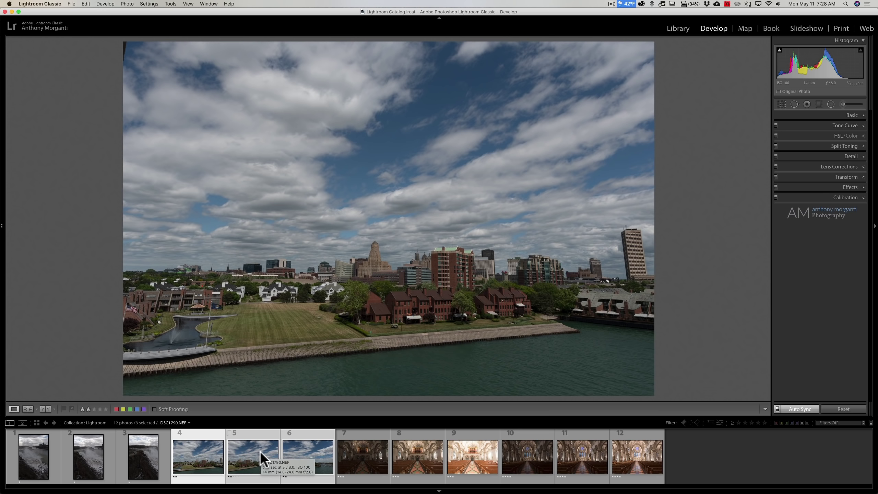
pyautogui.rightClick(260, 451)
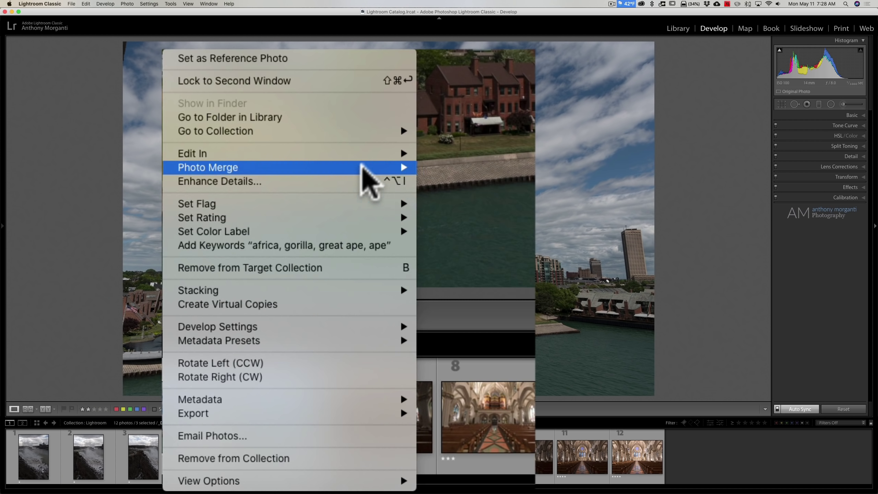
pyautogui.moveTo(362, 325)
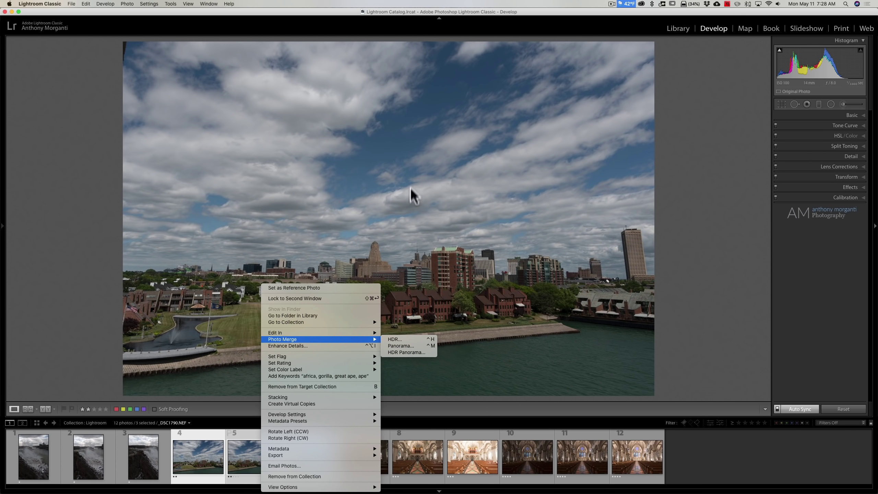
pyautogui.click(410, 179)
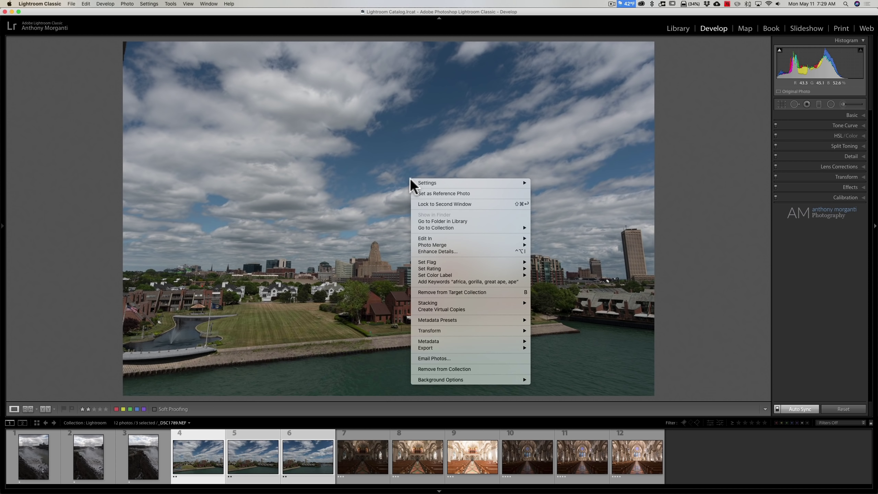
pyautogui.moveTo(360, 196)
# - Preview a panorama merge of the three selected skyline photos with the Spherical projection, and close the preview without merging
pyautogui.click(127, 4)
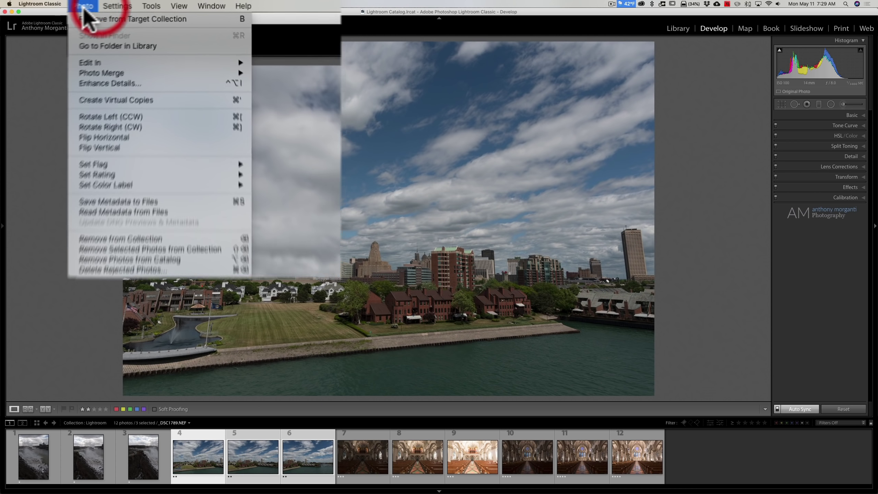
pyautogui.moveTo(136, 86)
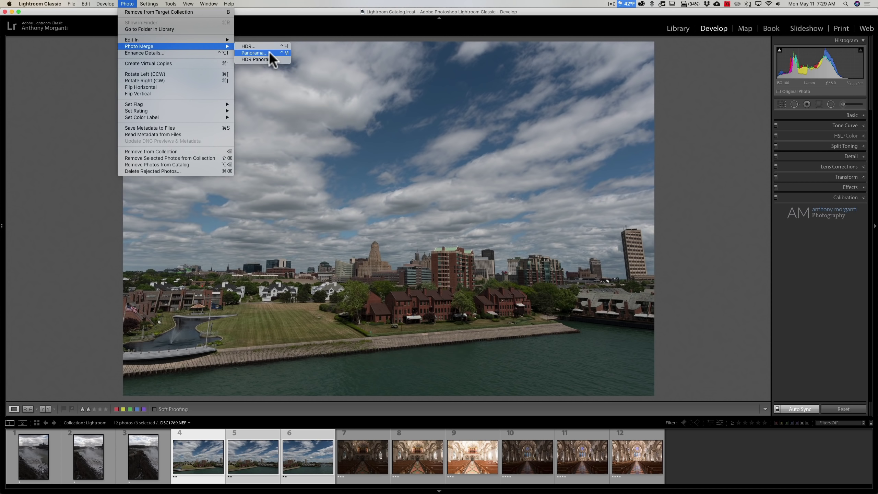
pyautogui.click(269, 52)
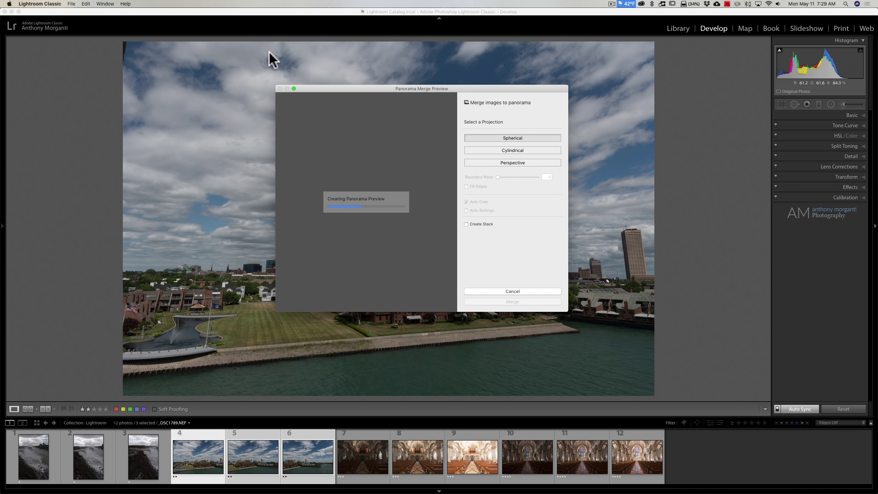
pyautogui.click(482, 140)
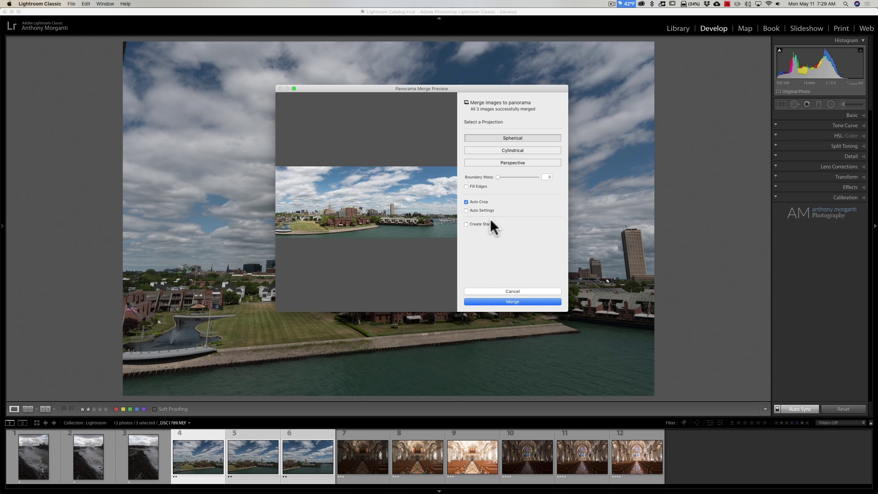
pyautogui.click(507, 291)
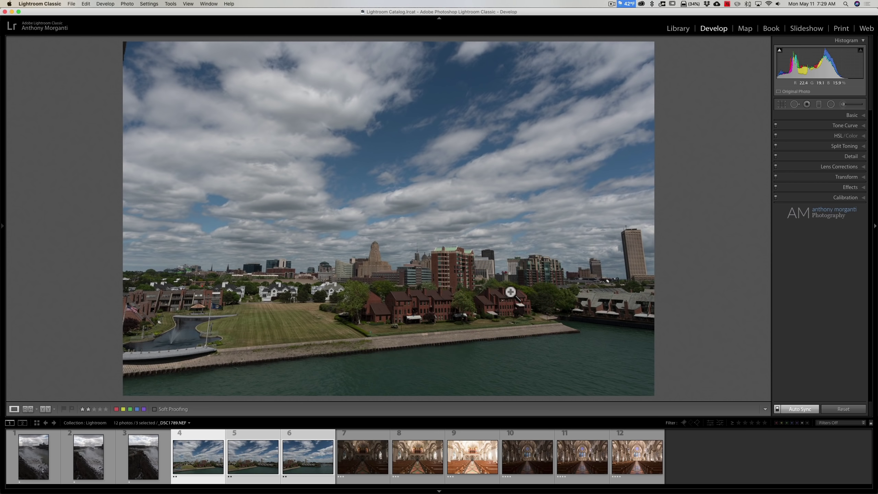
# - Select the first three church interior photos (7 to 9), preview their HDR merge, and close the preview without merging
pyautogui.click(369, 458)
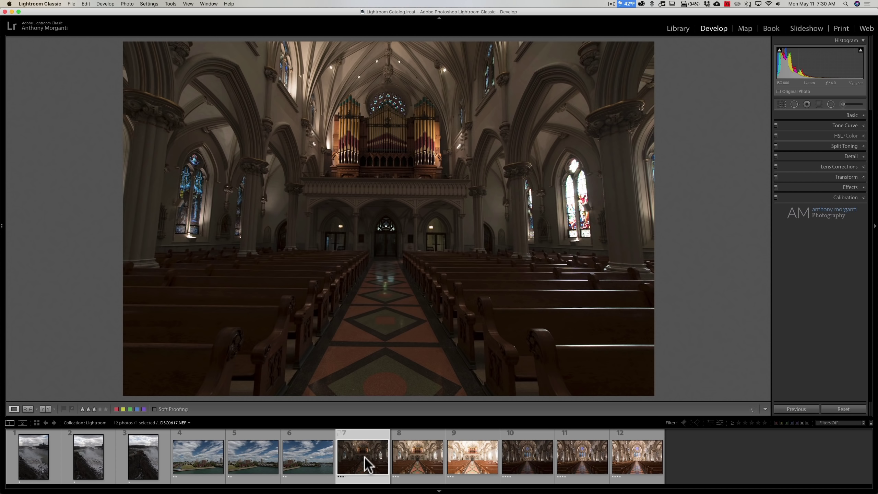
pyautogui.keyDown('shift'); pyautogui.click(470, 452); pyautogui.keyUp('shift')
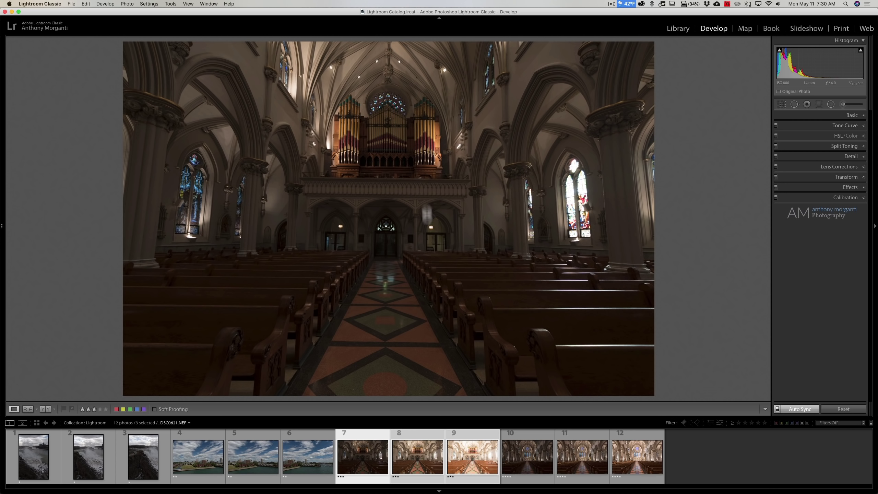
pyautogui.rightClick(422, 190)
pyautogui.moveTo(447, 253)
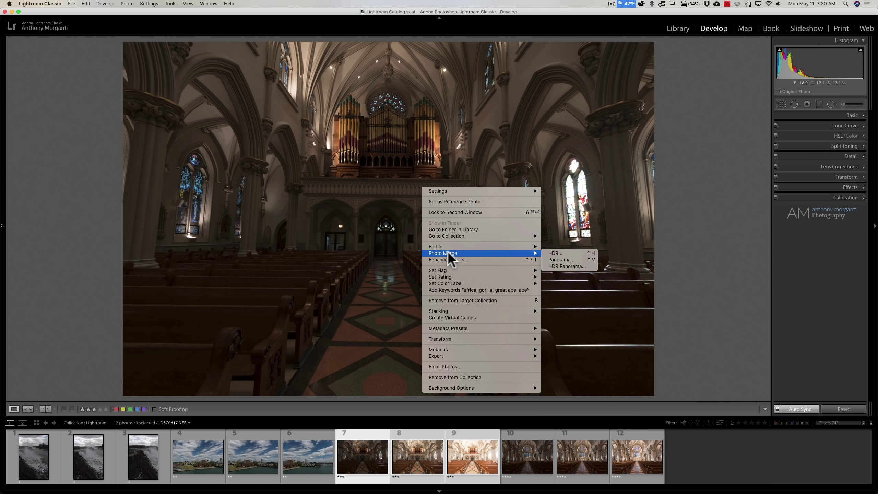
pyautogui.click(557, 253)
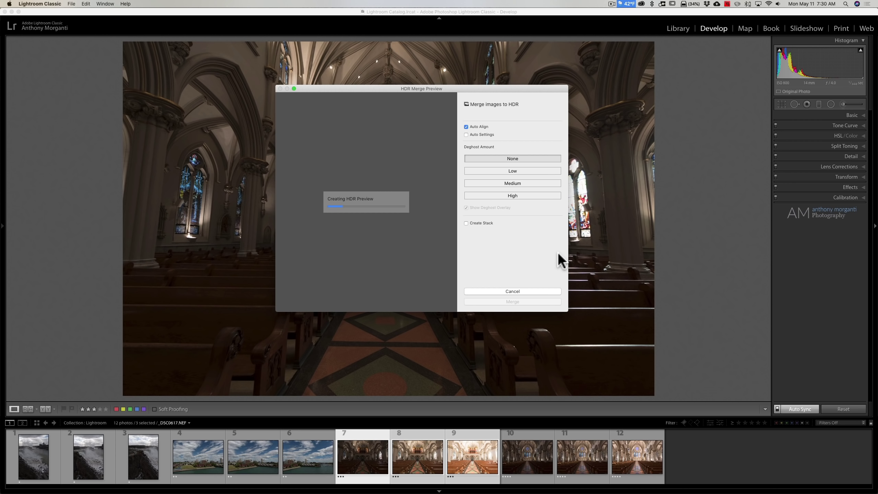
pyautogui.click(262, 465)
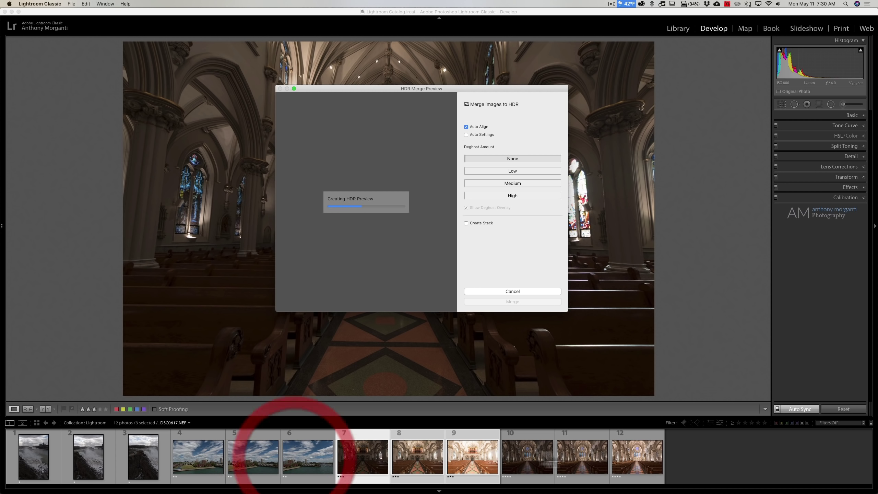
pyautogui.click(569, 451)
pyautogui.click(739, 33)
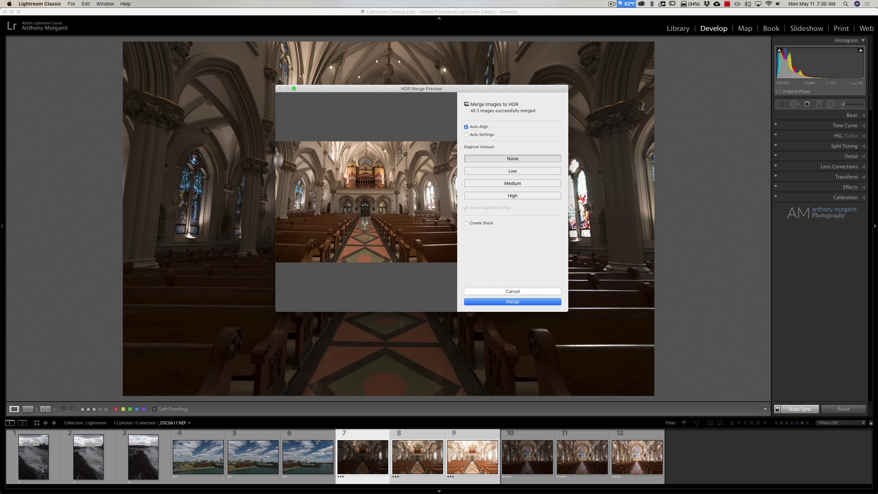
pyautogui.click(514, 291)
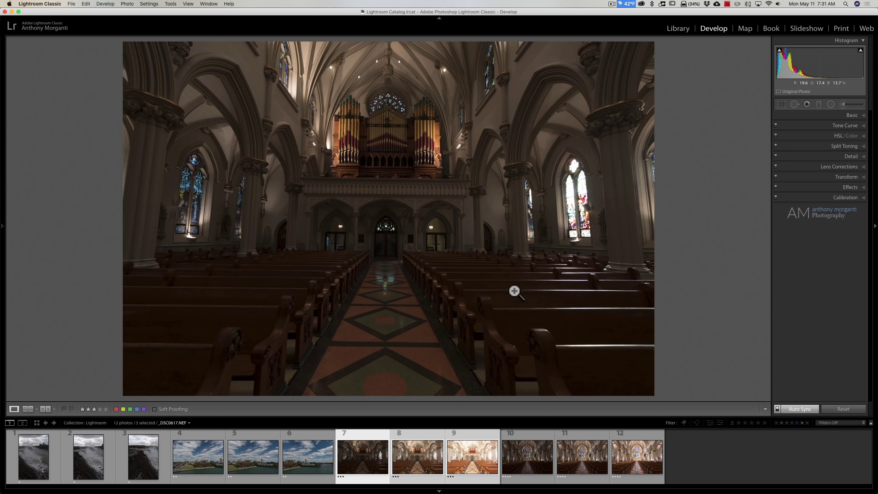
# - Select the three waterfall photos (1 to 3) and start their panorama merge directly, without opening the preview dialog
pyautogui.click(131, 461)
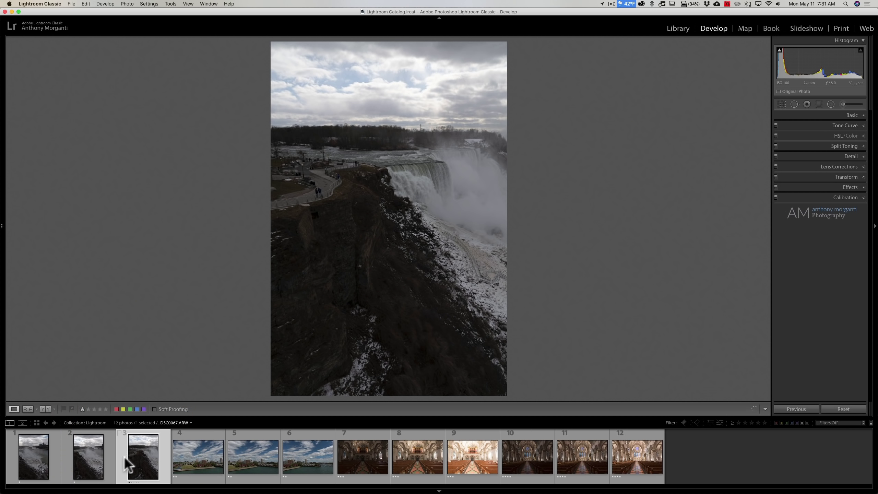
pyautogui.click(34, 453)
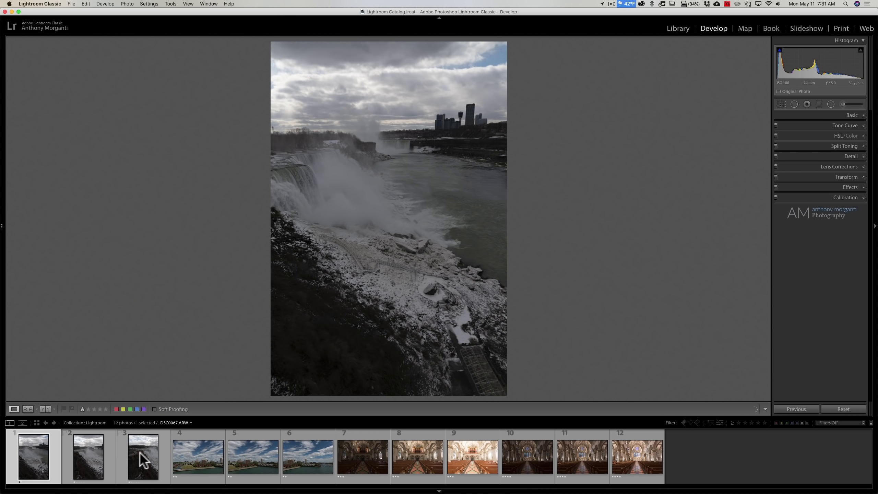
pyautogui.keyDown('shift'); pyautogui.click(151, 462); pyautogui.keyUp('shift')
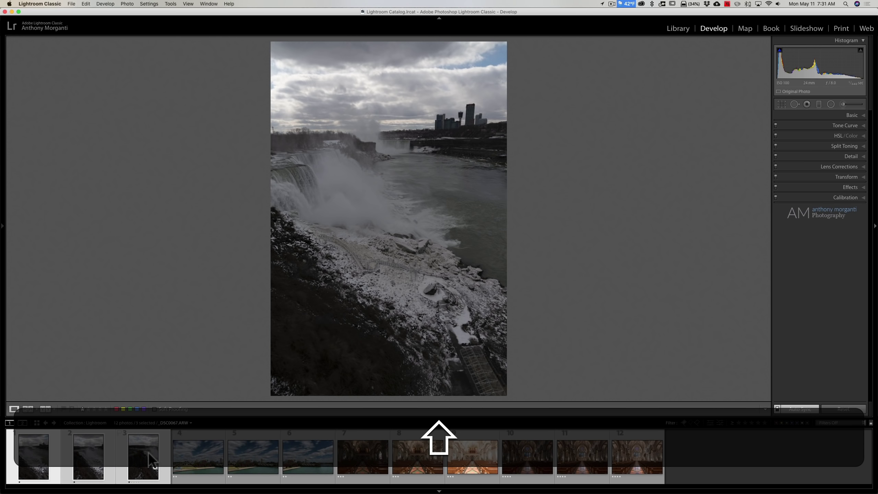
pyautogui.rightClick(391, 155)
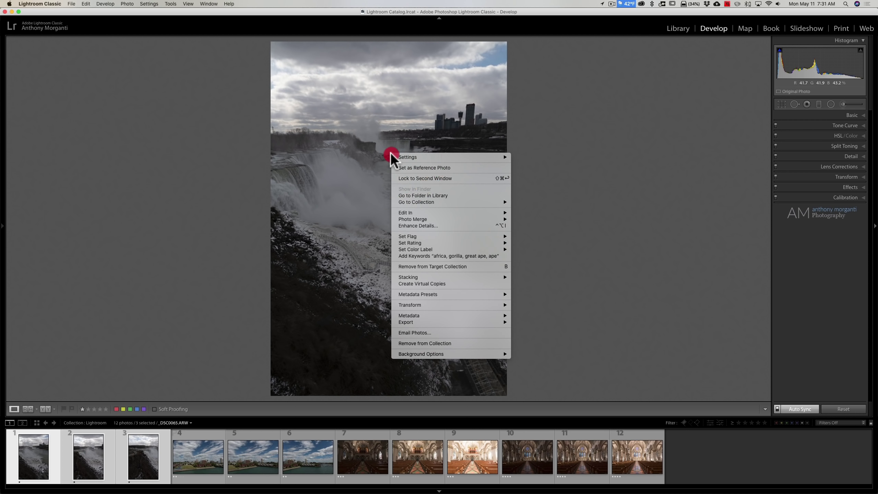
pyautogui.moveTo(390, 187)
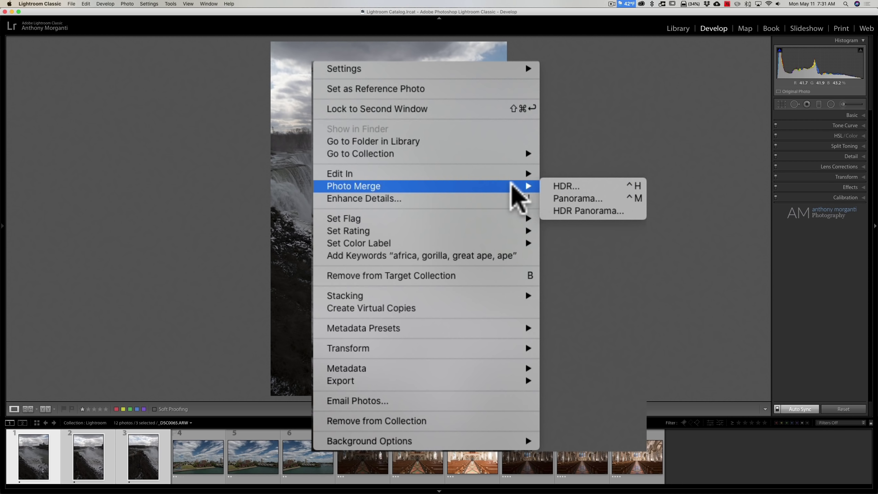
pyautogui.press('shift')
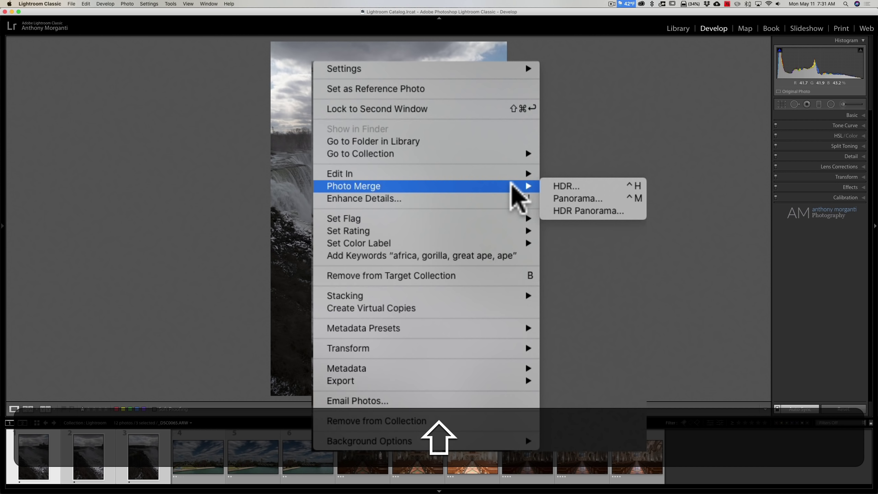
pyautogui.press('shift')
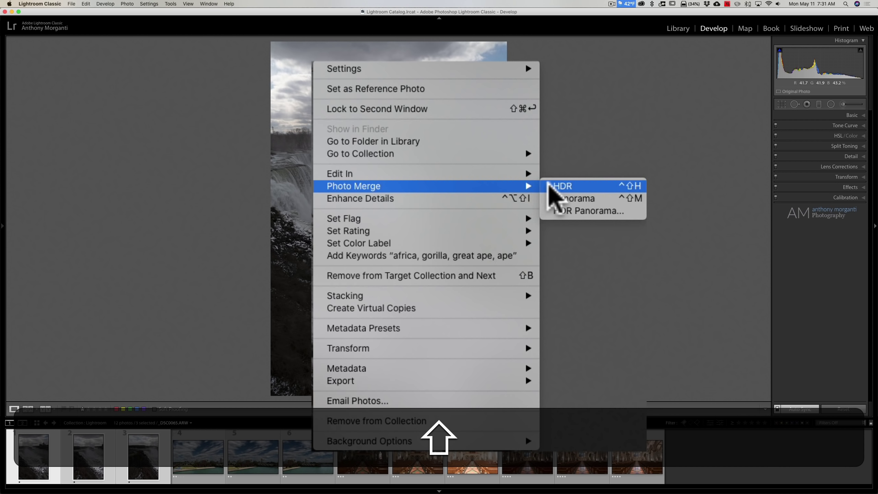
pyautogui.click(567, 199)
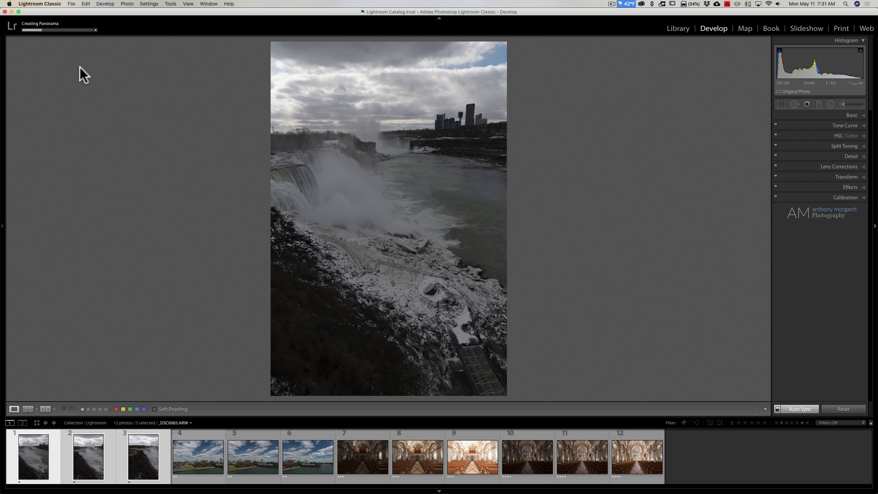
# - Select the three city skyline photos (4 to 6) and queue their panorama merge in the background, skipping the preview dialog
pyautogui.click(212, 453)
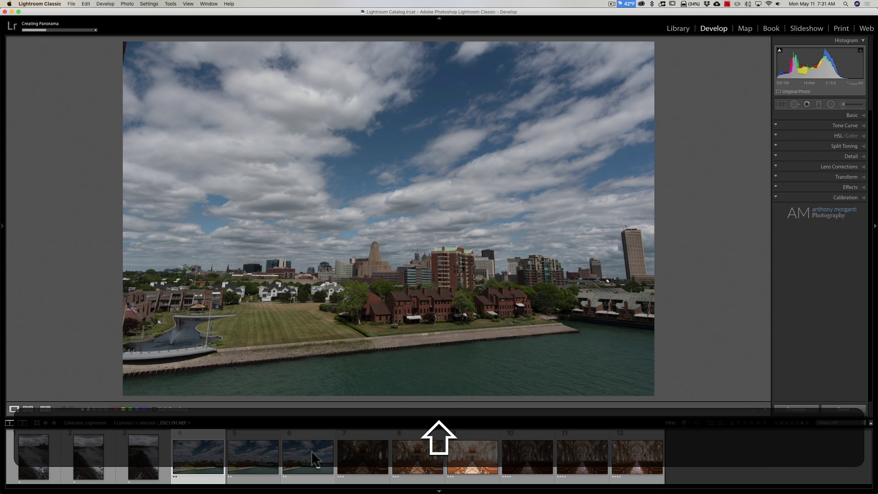
pyautogui.keyDown('shift'); pyautogui.click(311, 453); pyautogui.keyUp('shift')
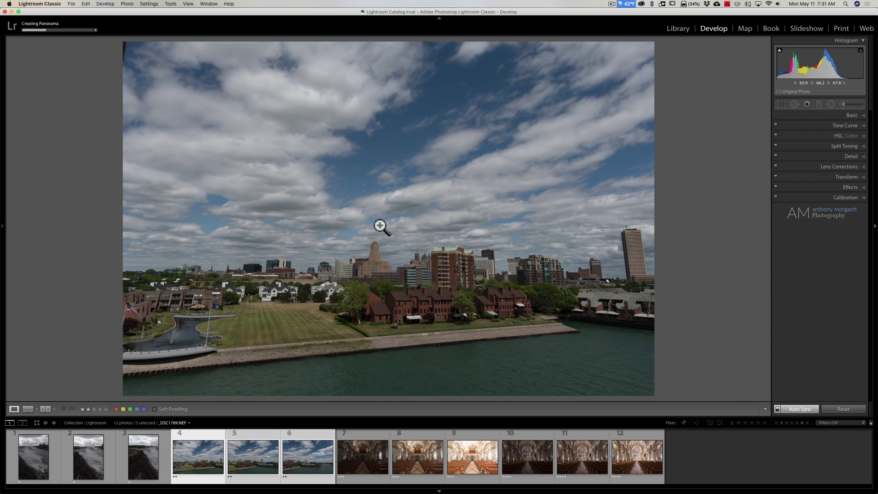
pyautogui.rightClick(378, 224)
pyautogui.moveTo(420, 286)
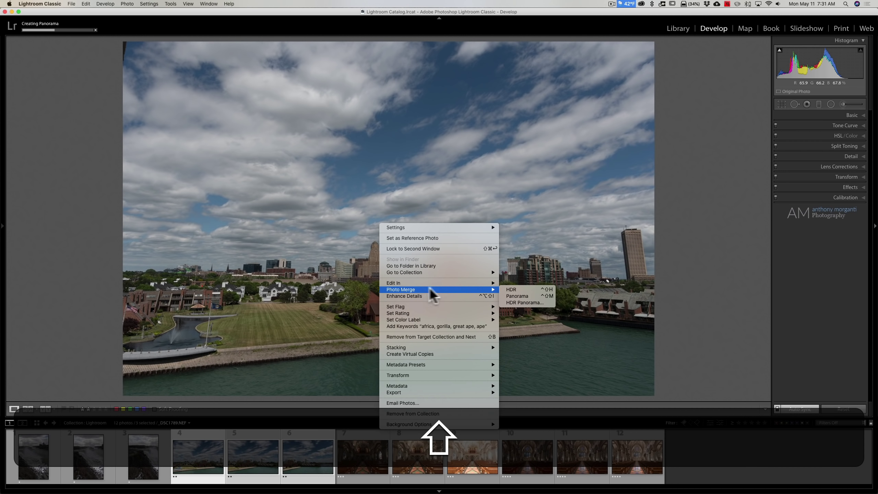
pyautogui.keyDown('shift'); pyautogui.click(516, 295); pyautogui.keyUp('shift')
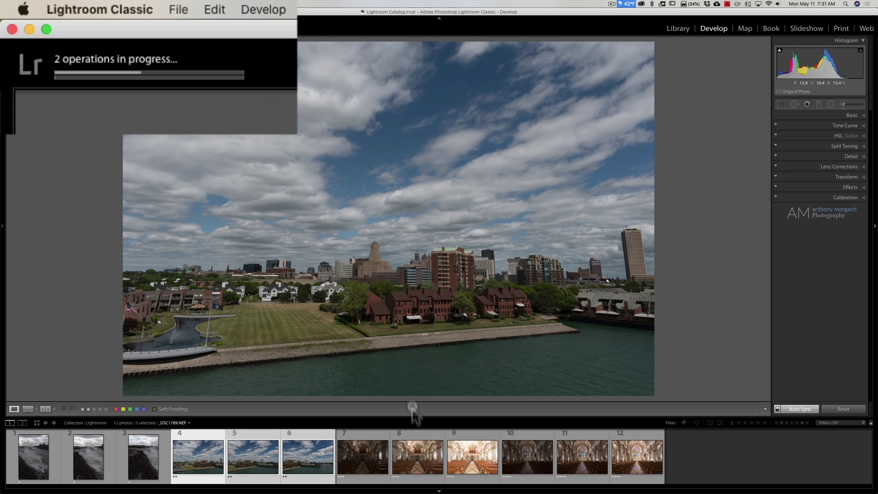
# - Select the first three church interior photos (7 to 9) and queue their HDR merge without the preview dialog
pyautogui.click(364, 462)
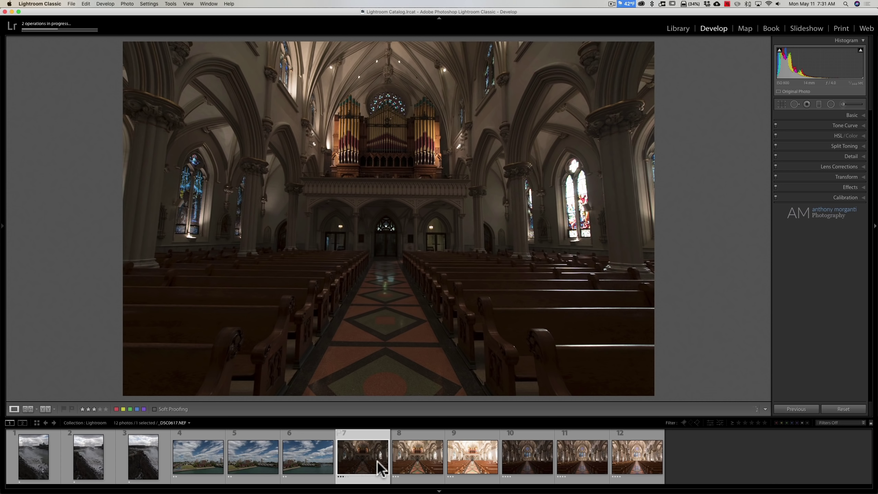
pyautogui.keyDown('shift'); pyautogui.click(473, 462); pyautogui.keyUp('shift')
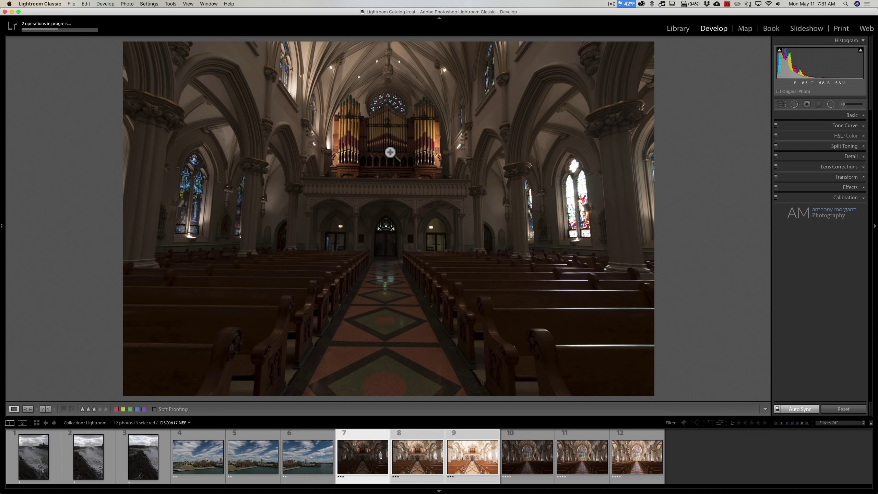
pyautogui.rightClick(390, 152)
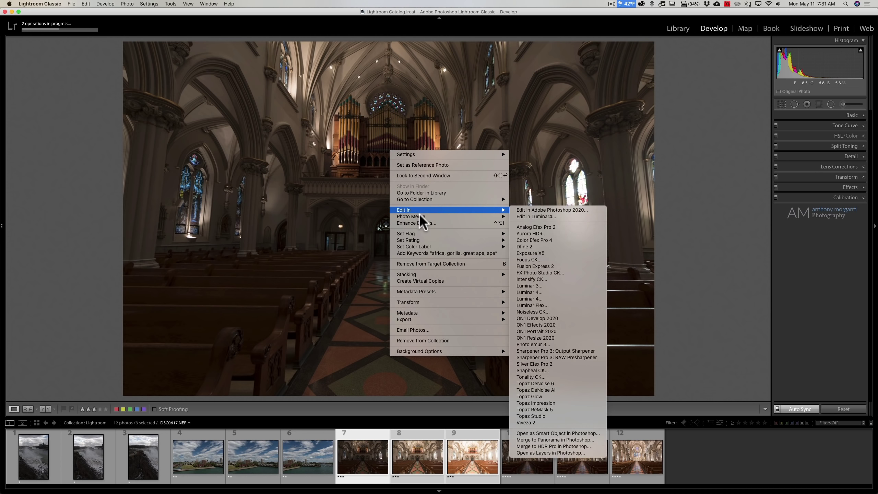
pyautogui.moveTo(442, 220)
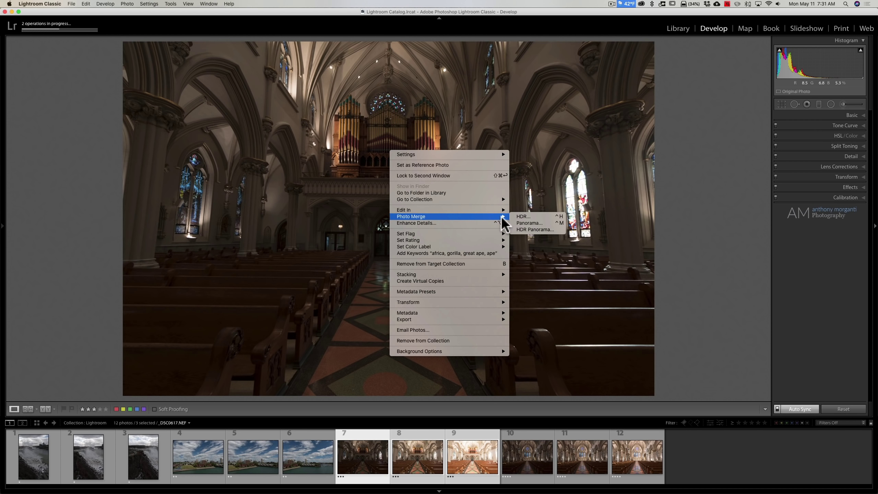
pyautogui.press('shift')
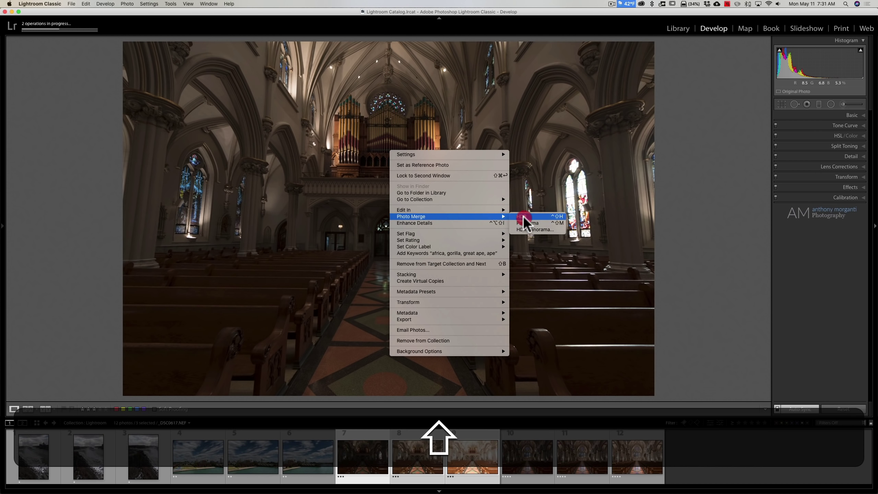
pyautogui.keyDown('shift'); pyautogui.click(523, 217); pyautogui.keyUp('shift')
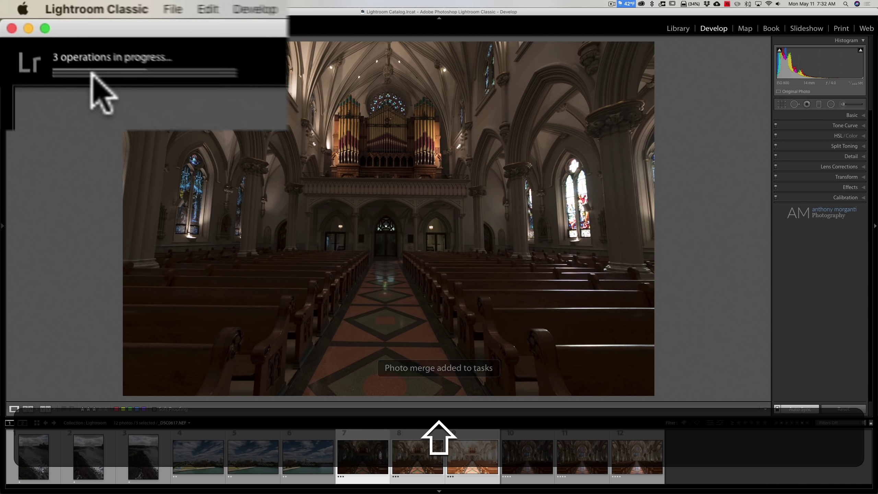
# - Select the last three church interior photos (10 to 12) and queue their HDR merge without the preview dialog
pyautogui.click(531, 456)
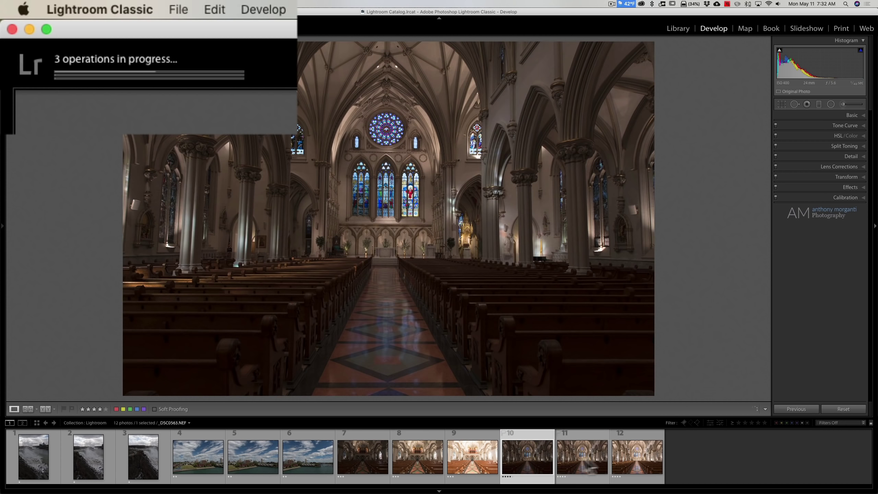
pyautogui.keyDown('shift'); pyautogui.click(626, 460); pyautogui.keyUp('shift')
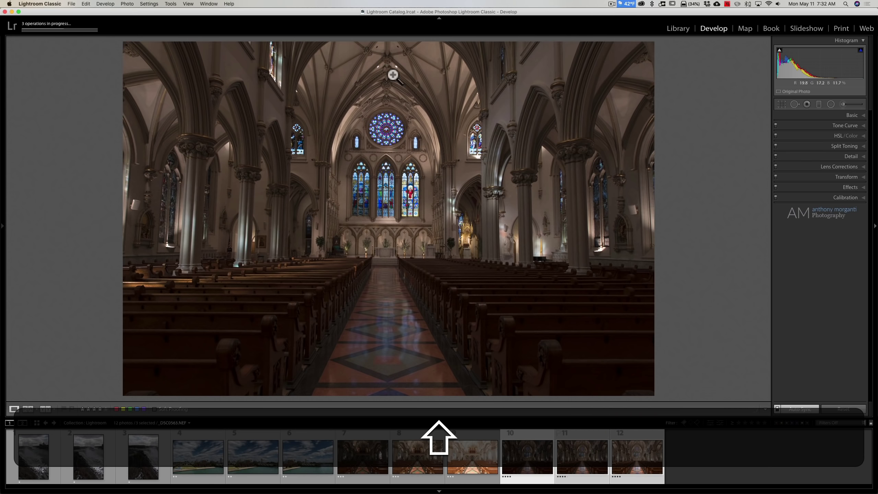
pyautogui.rightClick(391, 108)
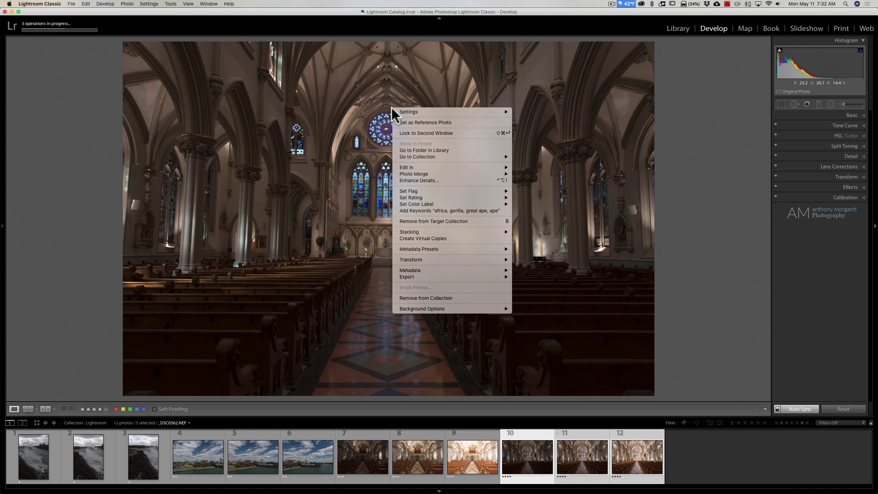
pyautogui.moveTo(436, 173)
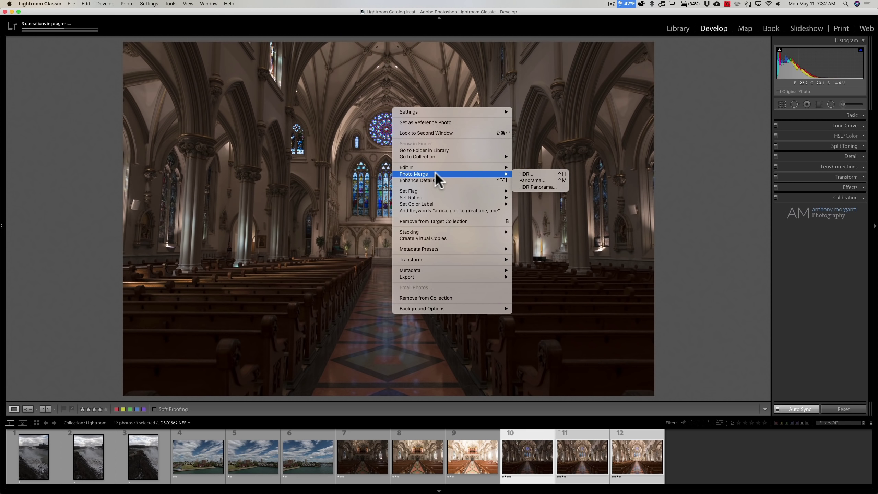
pyautogui.press('shift')
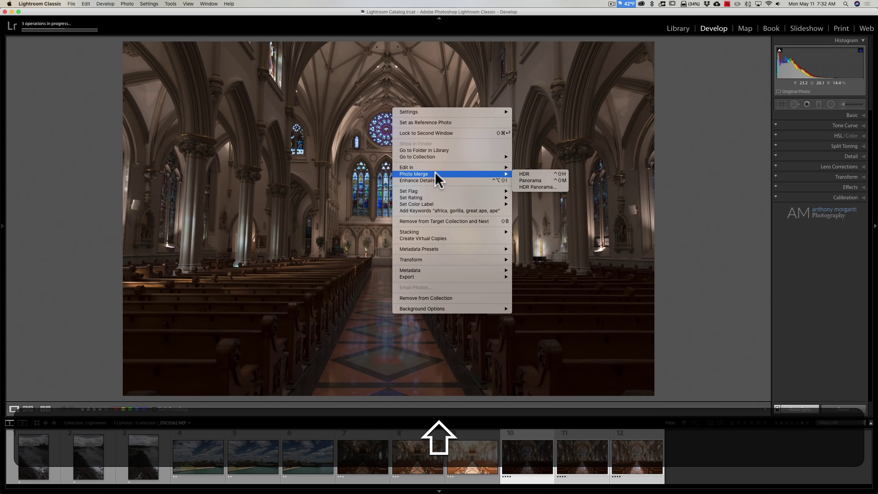
pyautogui.keyDown('shift'); pyautogui.click(523, 174); pyautogui.keyUp('shift')
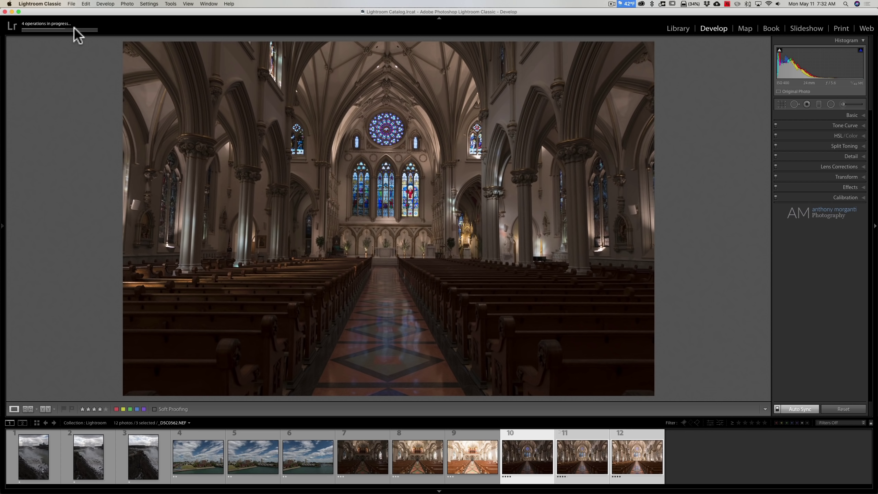
# - Look at the Library module while the merges run, and return to Develop
pyautogui.click(678, 28)
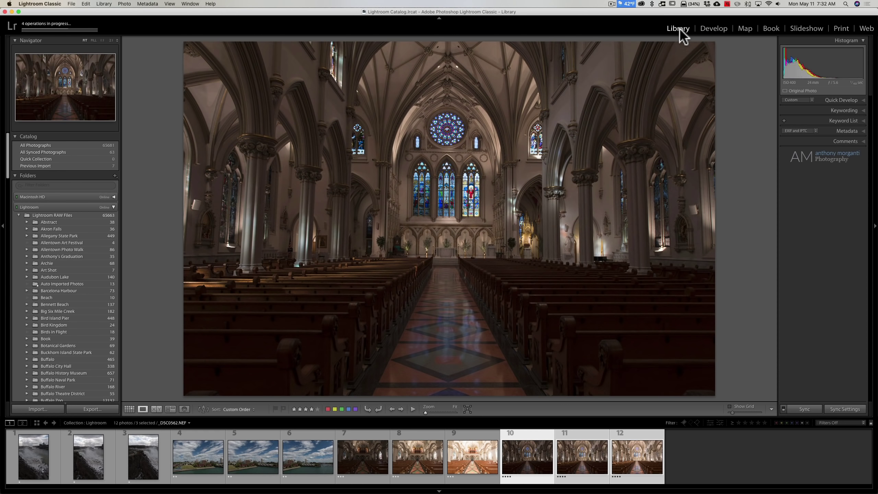
pyautogui.click(711, 28)
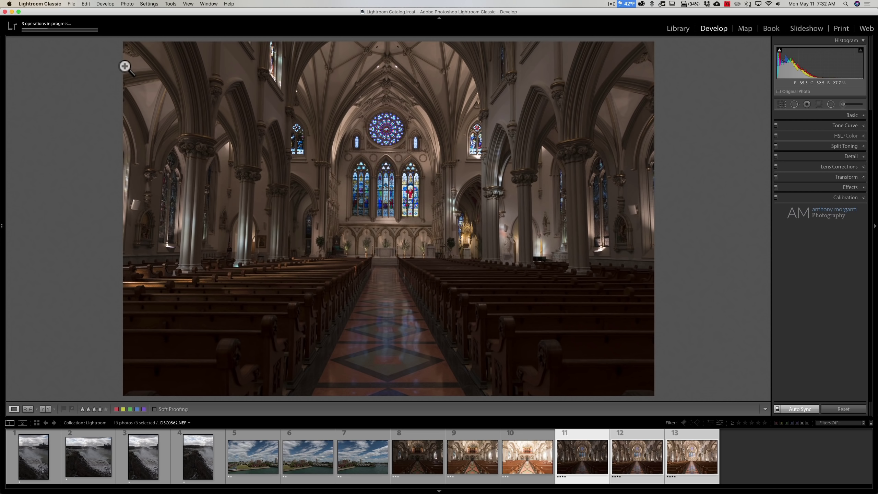
# - View the merged waterfall panorama and its Basic adjustments, and select the merged skyline panorama
pyautogui.click(97, 462)
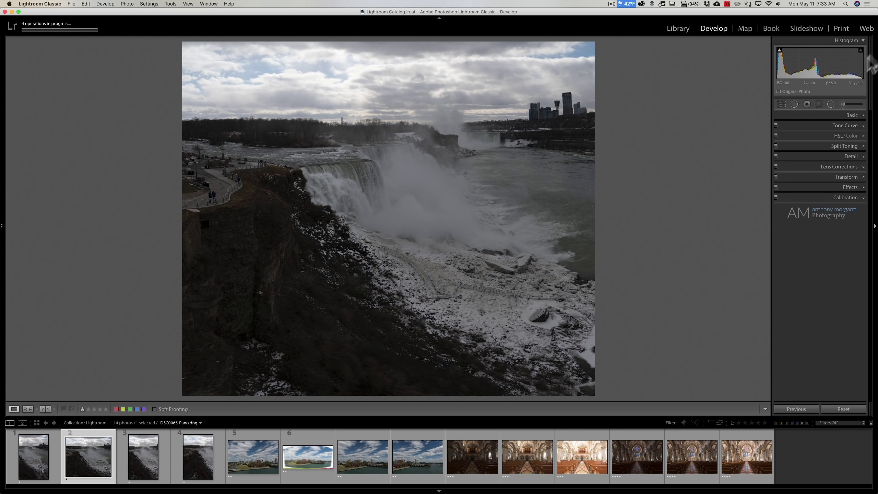
pyautogui.click(851, 115)
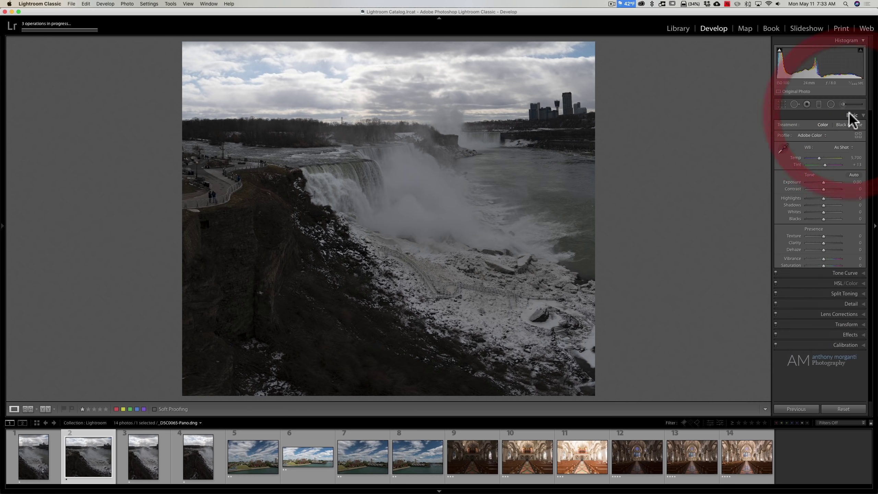
pyautogui.click(849, 116)
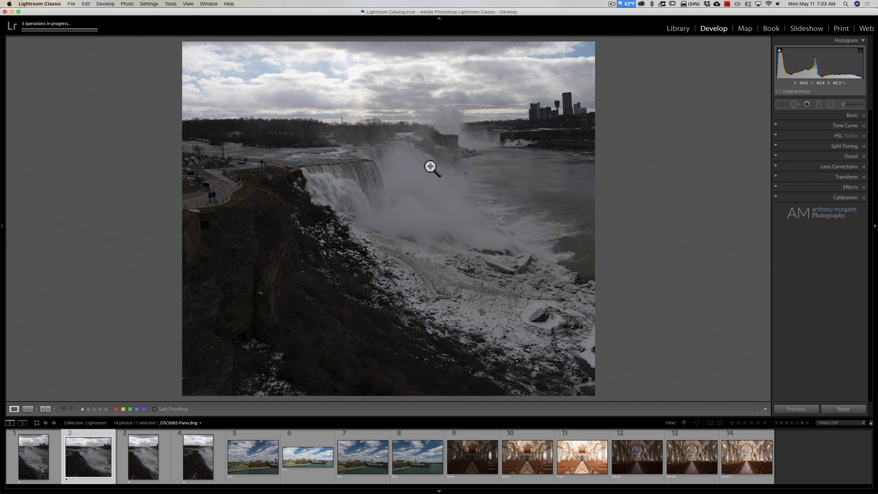
pyautogui.click(312, 460)
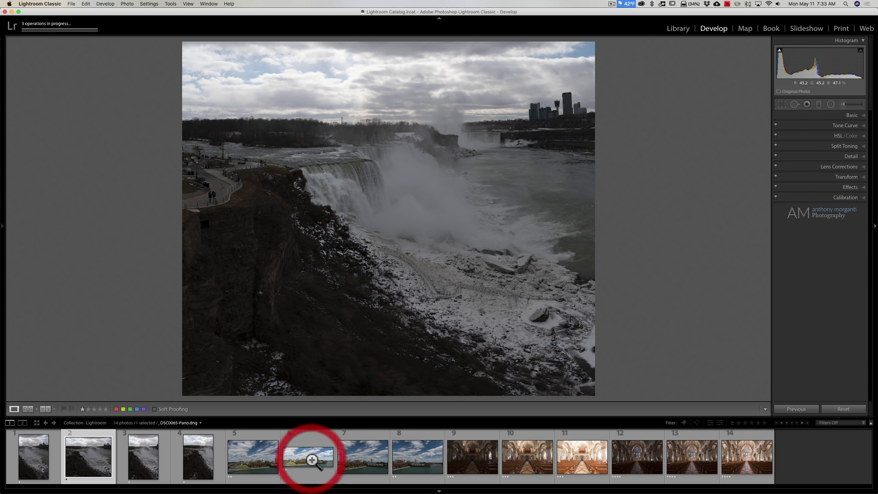